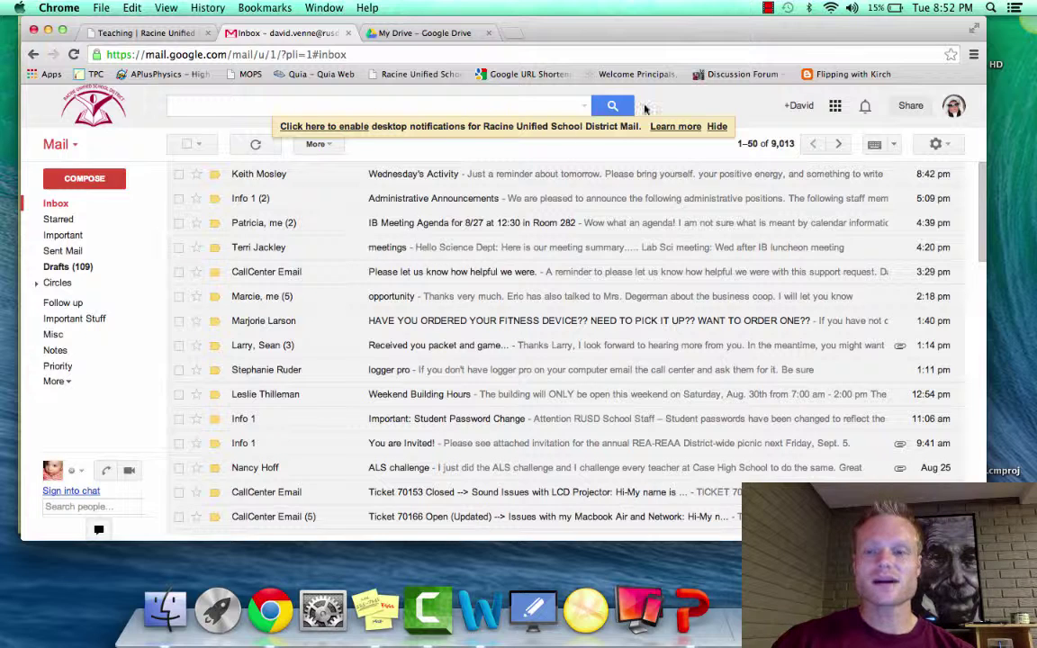
# Step: Open Google Drive from the mail page and close the duplicate My Drive tab
pyautogui.click(837, 109)
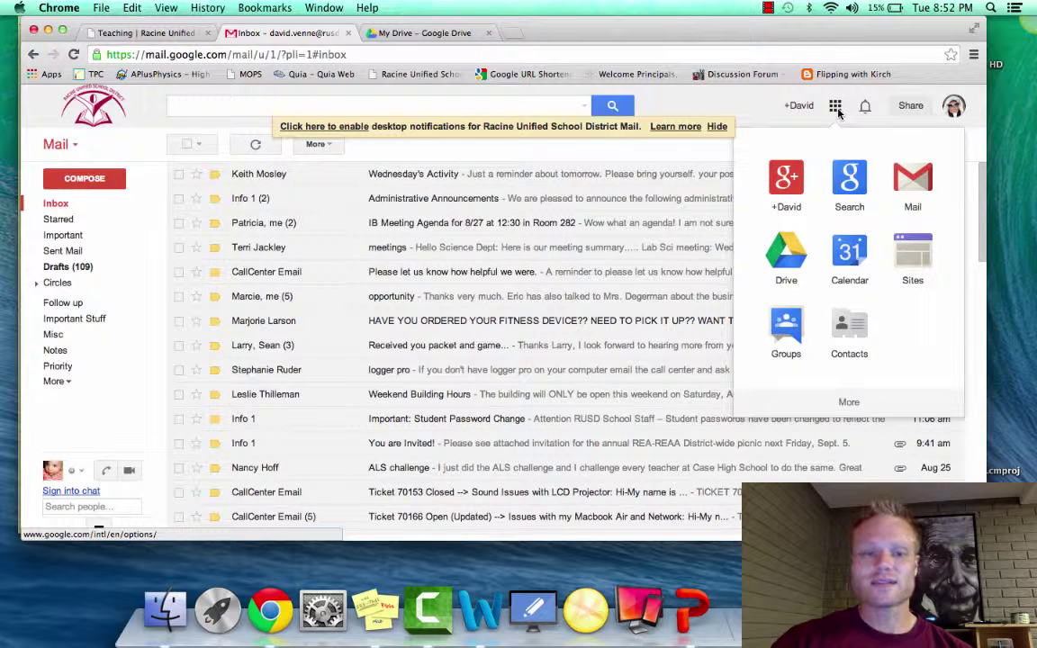
pyautogui.click(788, 259)
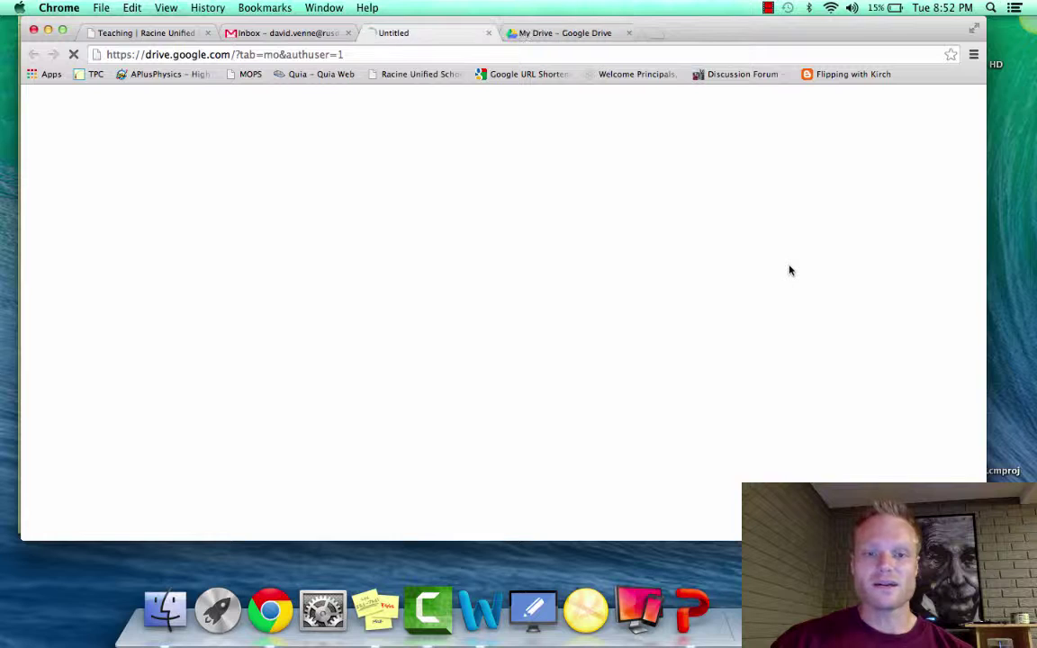
pyautogui.click(628, 32)
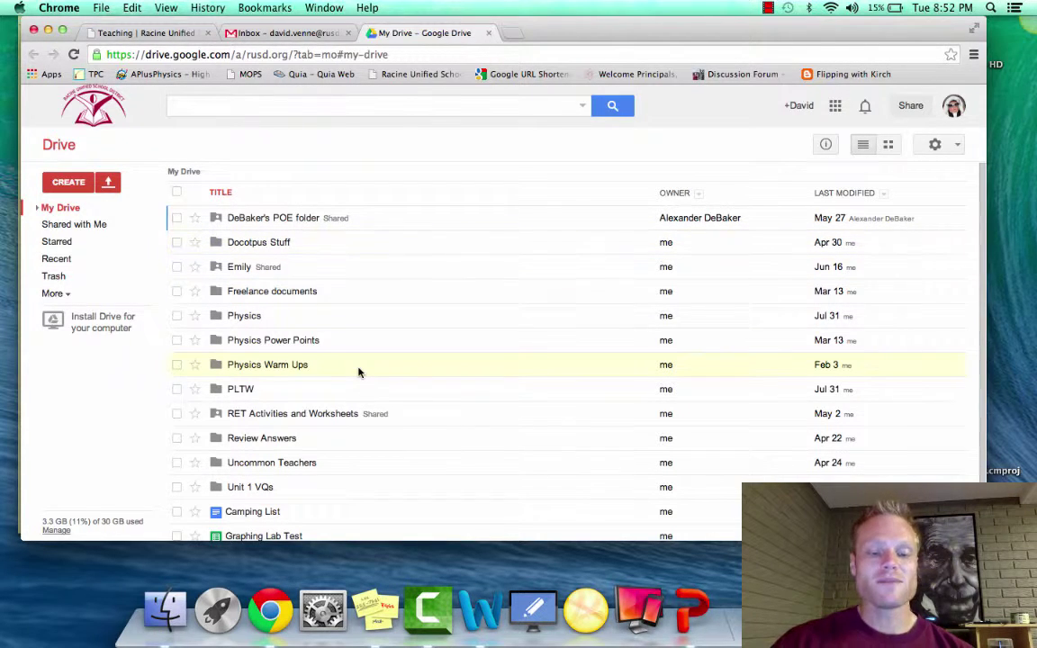
# Step: Open the Graphing Lab Test spreadsheet from My Drive
pyautogui.click(63, 182)
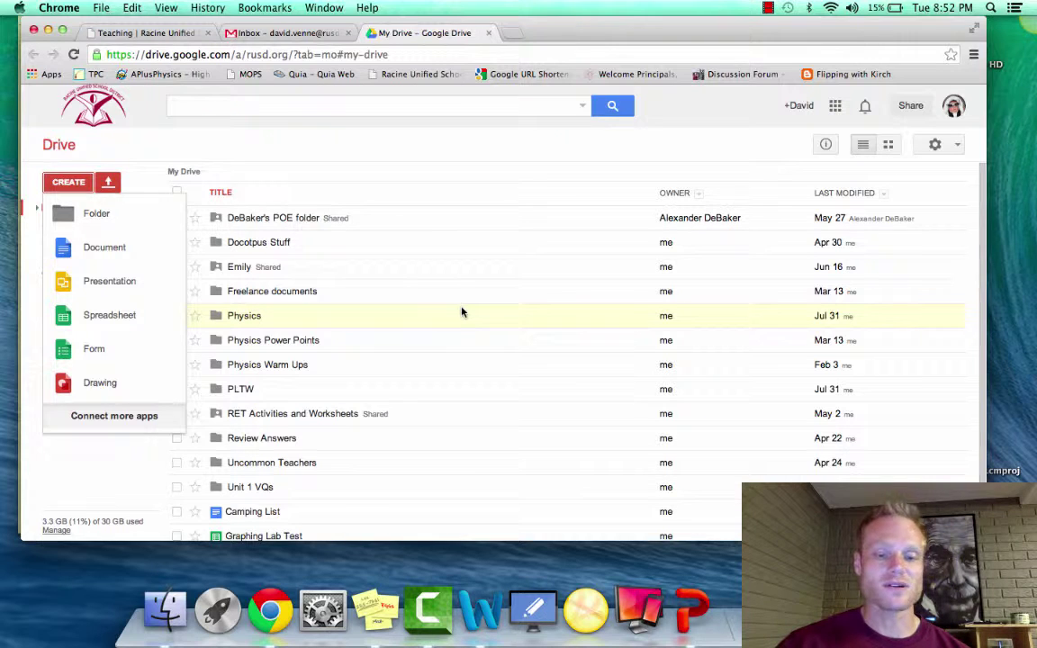
pyautogui.scroll(-3, 574, 388)
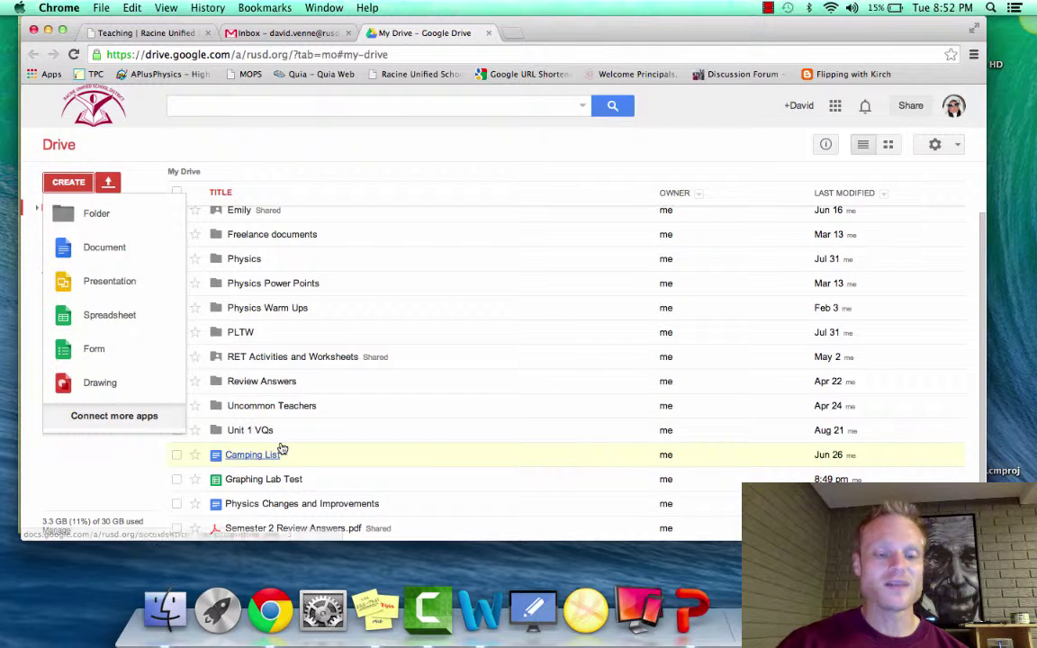
pyautogui.click(279, 479)
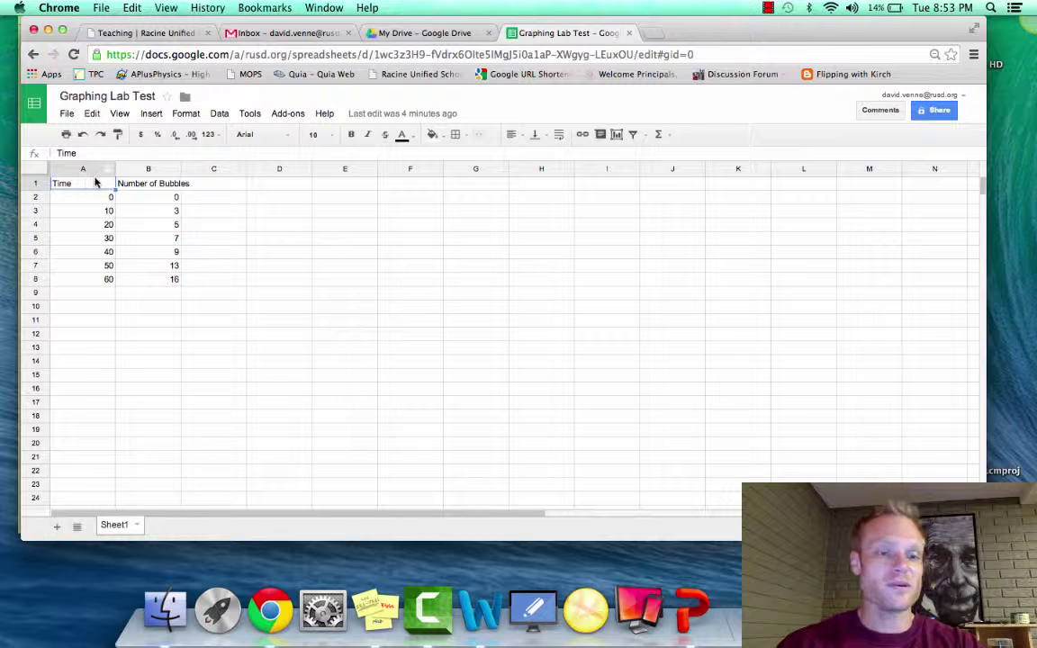
# Step: Select the Time and Number of Bubbles data in A1:B8 and start a new chart from it
pyautogui.scroll(-1, 91, 182)
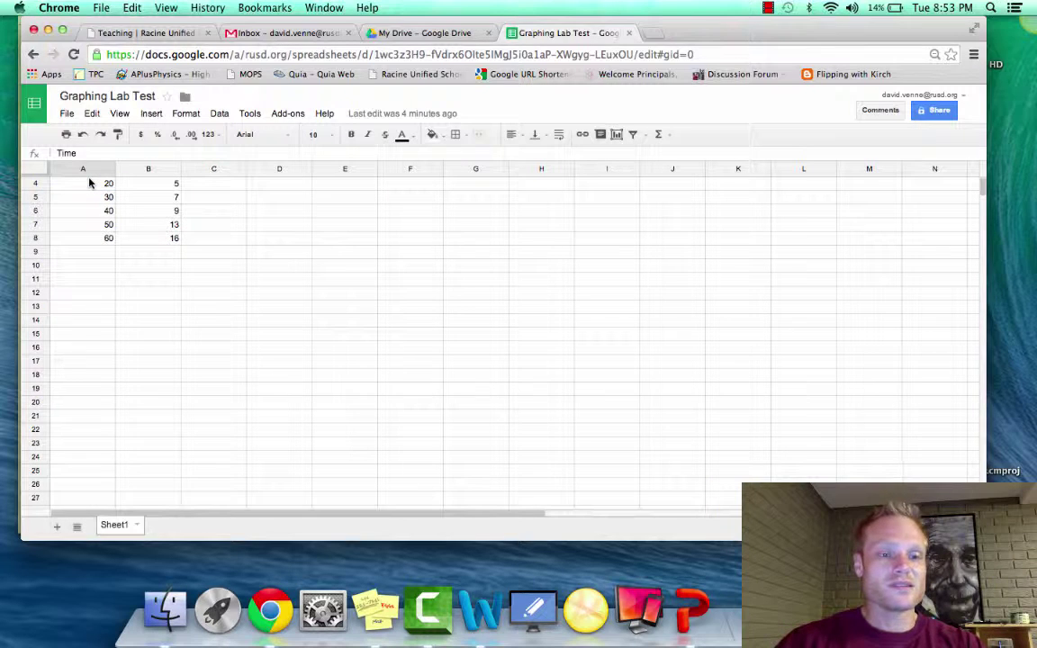
pyautogui.scroll(3, 89, 183)
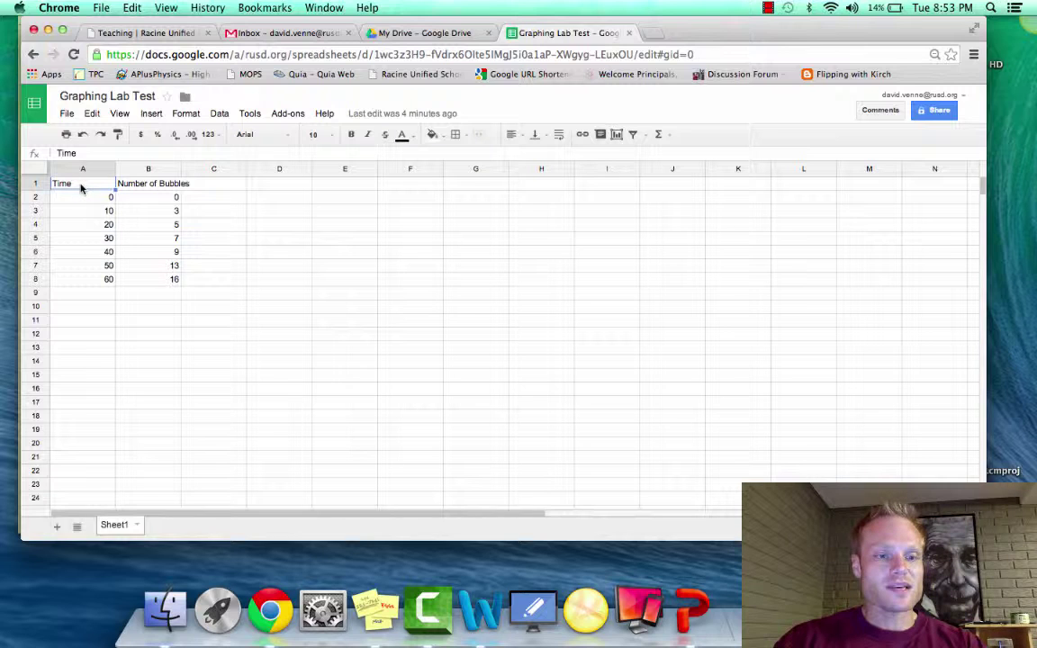
pyautogui.moveTo(84, 184)
pyautogui.mouseDown()
pyautogui.moveTo(146, 222)
pyautogui.moveTo(163, 279)
pyautogui.mouseUp()
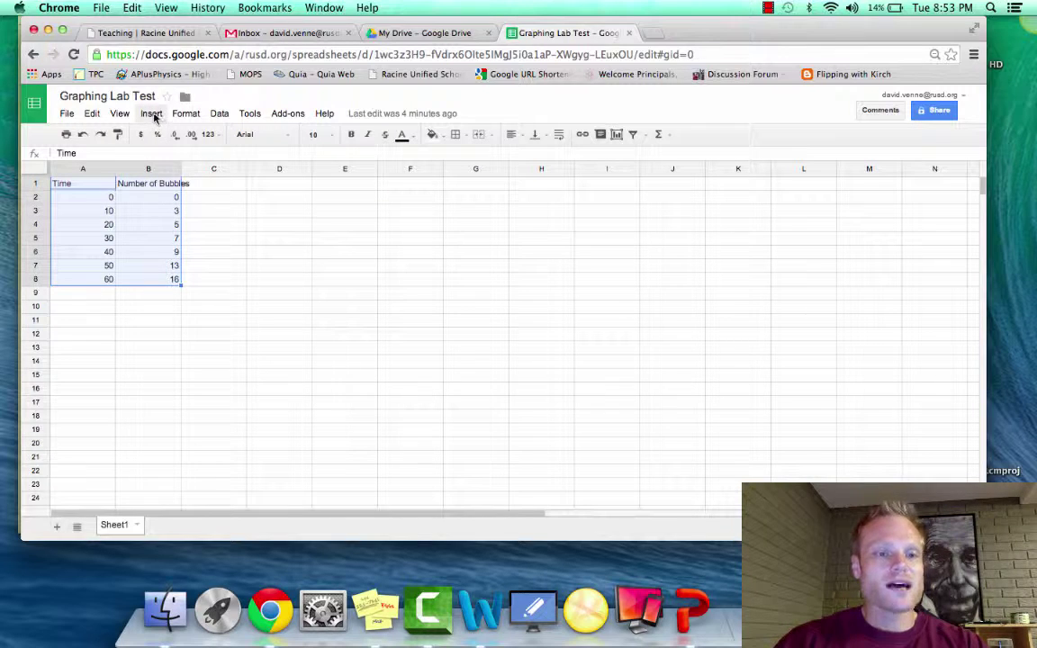
pyautogui.click(151, 114)
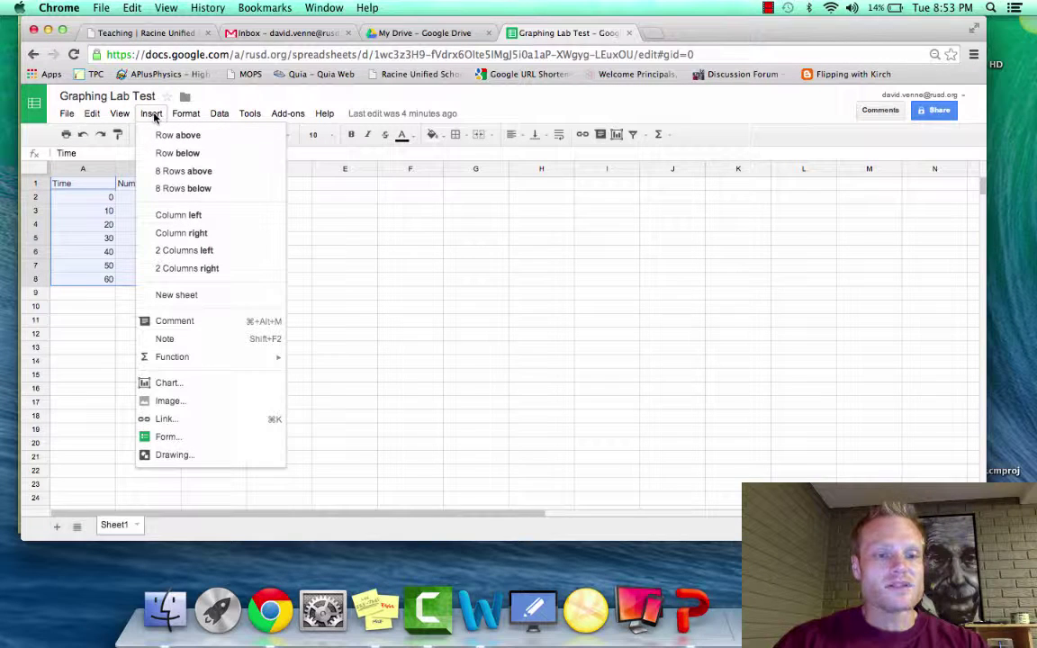
pyautogui.click(178, 387)
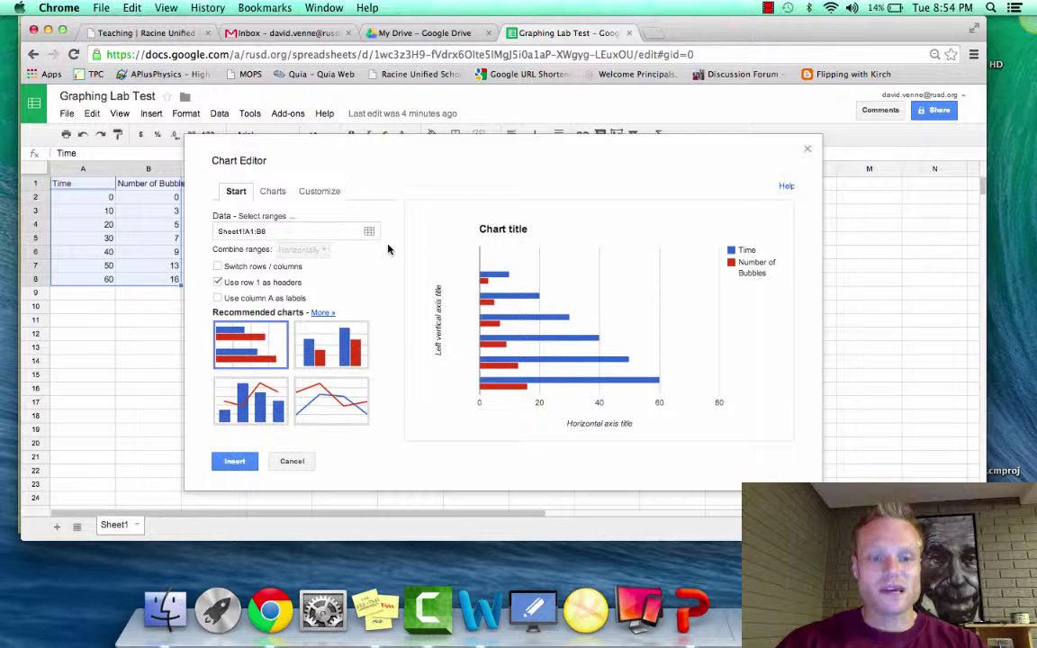
# Step: Set the chart type to the standard scatter chart
pyautogui.click(273, 192)
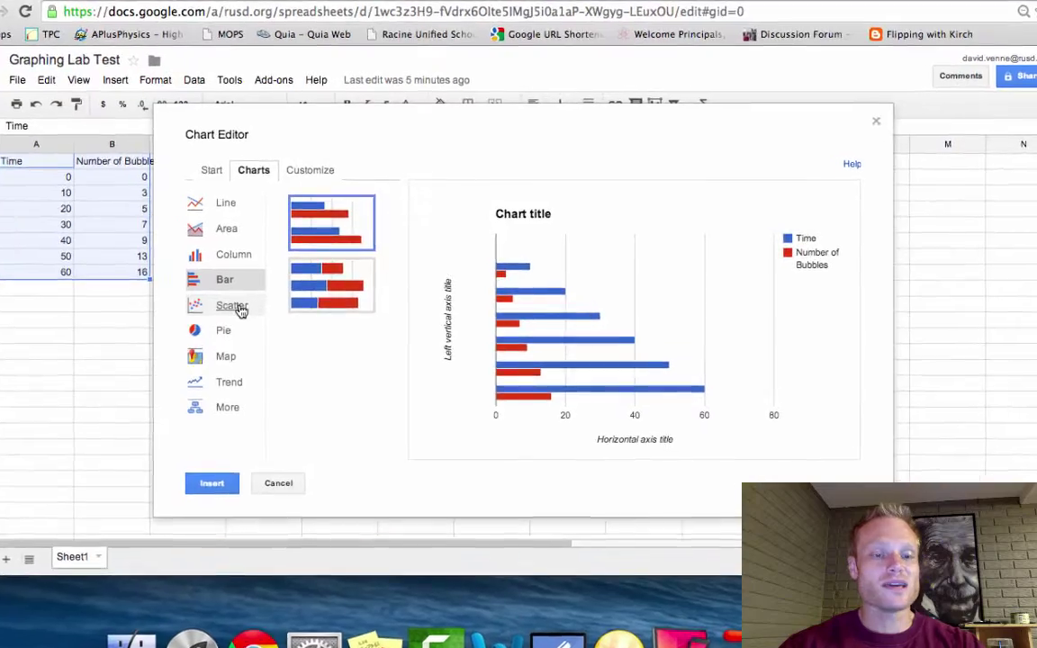
pyautogui.click(238, 308)
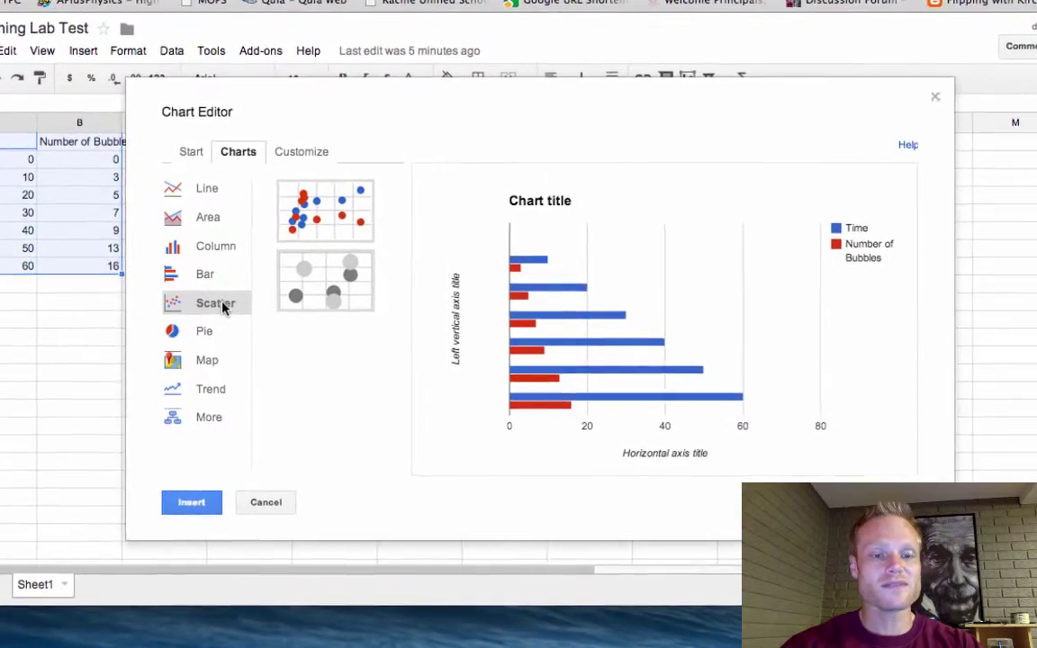
pyautogui.click(312, 211)
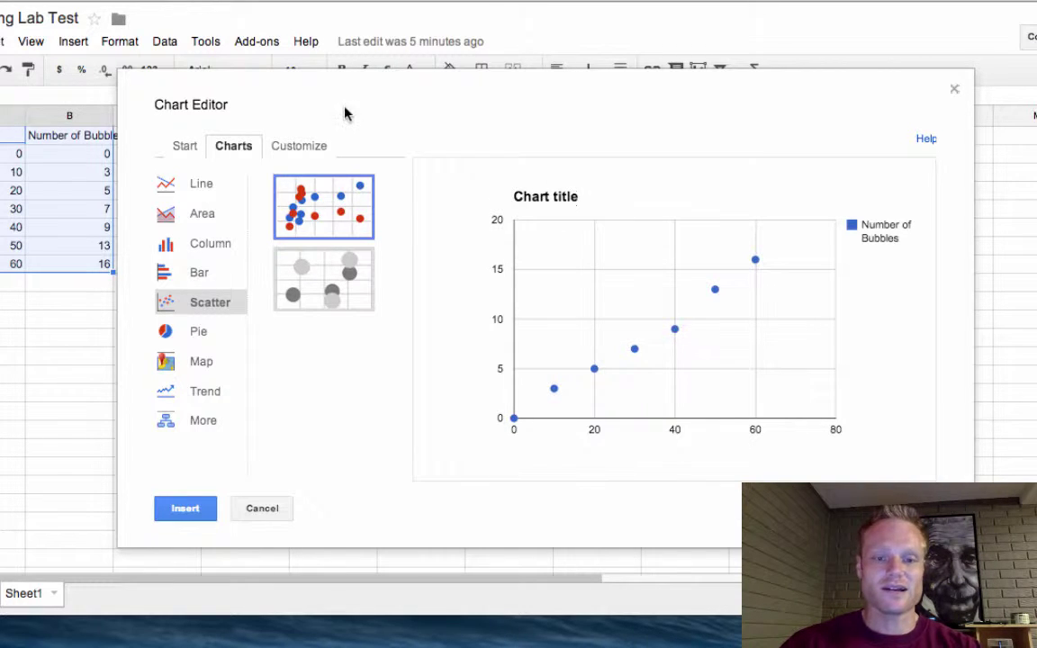
# Step: Set the chart title to "Number of Bubbles Produced"
pyautogui.click(293, 147)
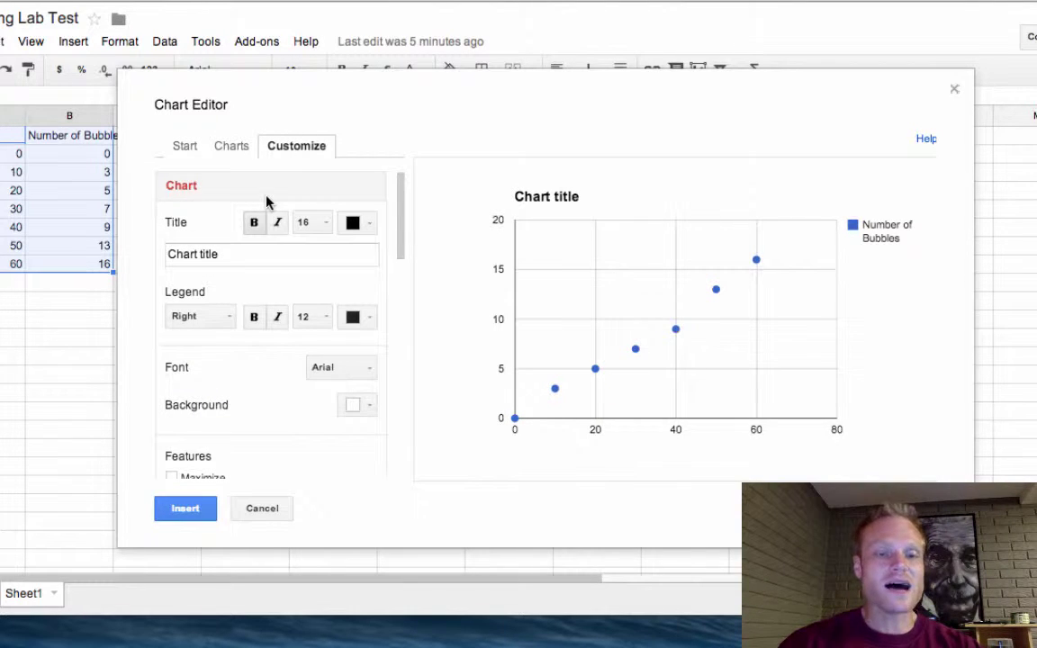
pyautogui.click(243, 254)
pyautogui.moveTo(243, 255); pyautogui.dragTo(160, 255)
pyautogui.write('Num')
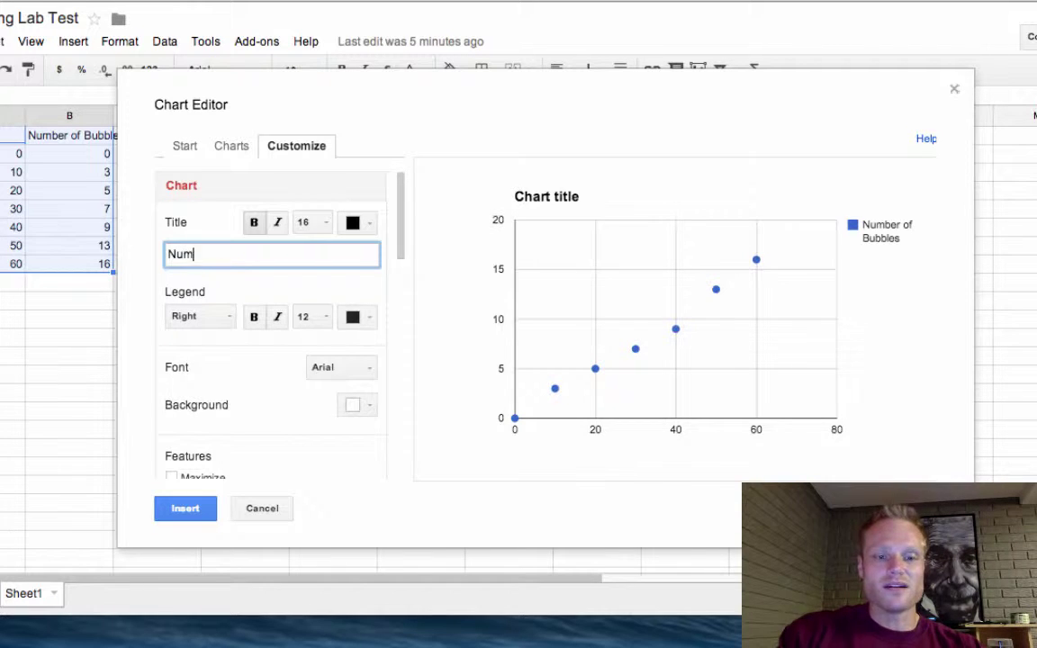
pyautogui.write('ber of Bubbles P')
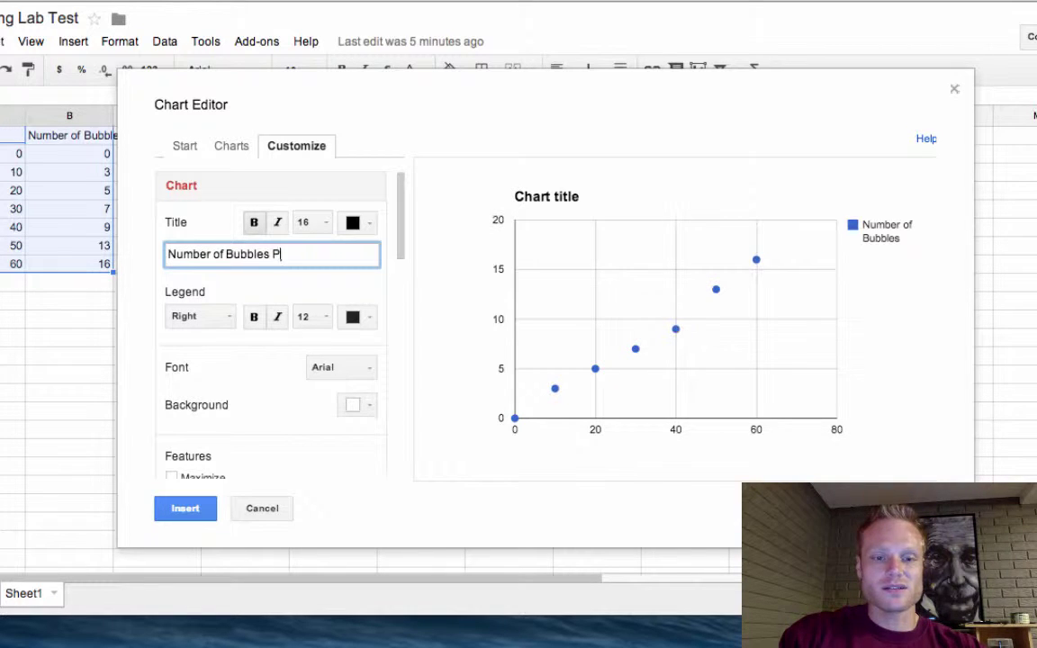
pyautogui.write('roduced')
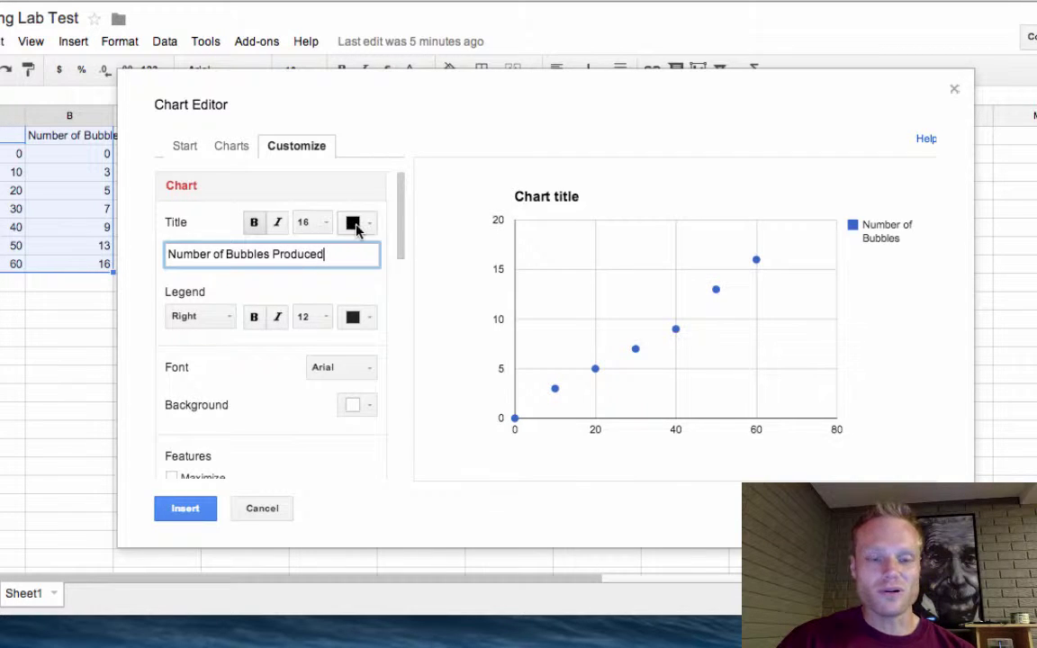
pyautogui.click(239, 382)
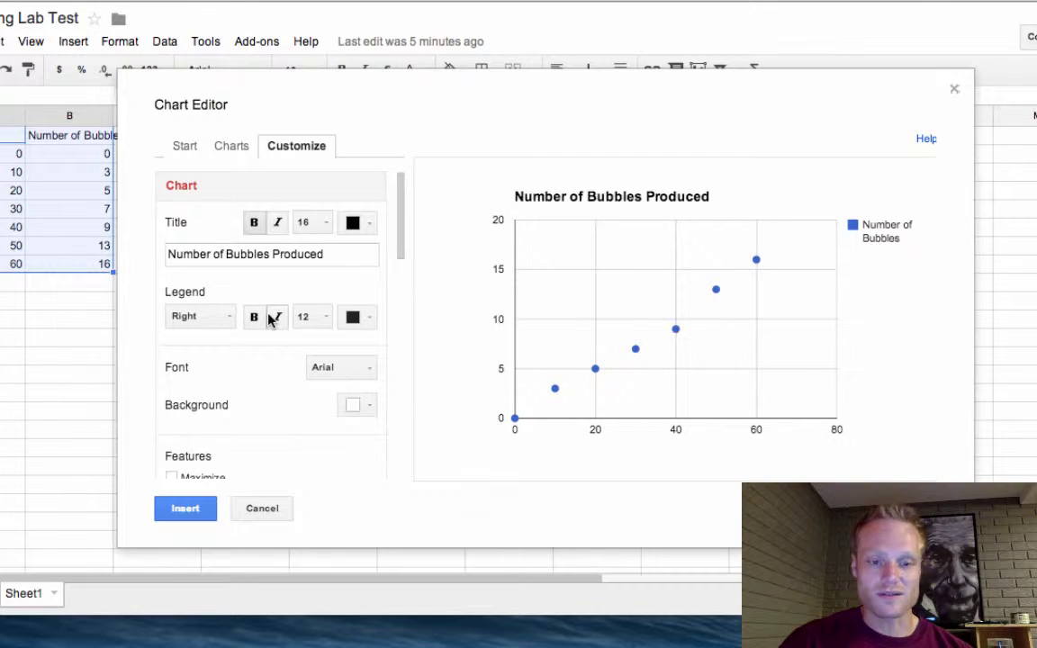
# Step: Title the chart's horizontal axis "Time (seconds)"
pyautogui.scroll(-10, 238, 342)
pyautogui.scroll(10, 239, 342)
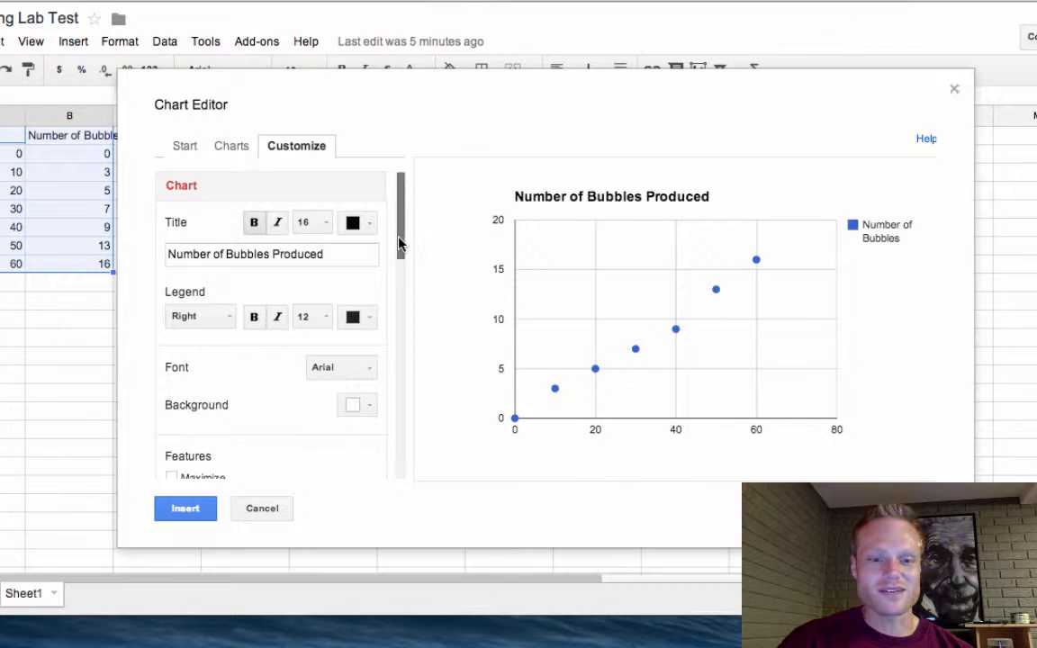
pyautogui.moveTo(399, 243); pyautogui.dragTo(381, 308)
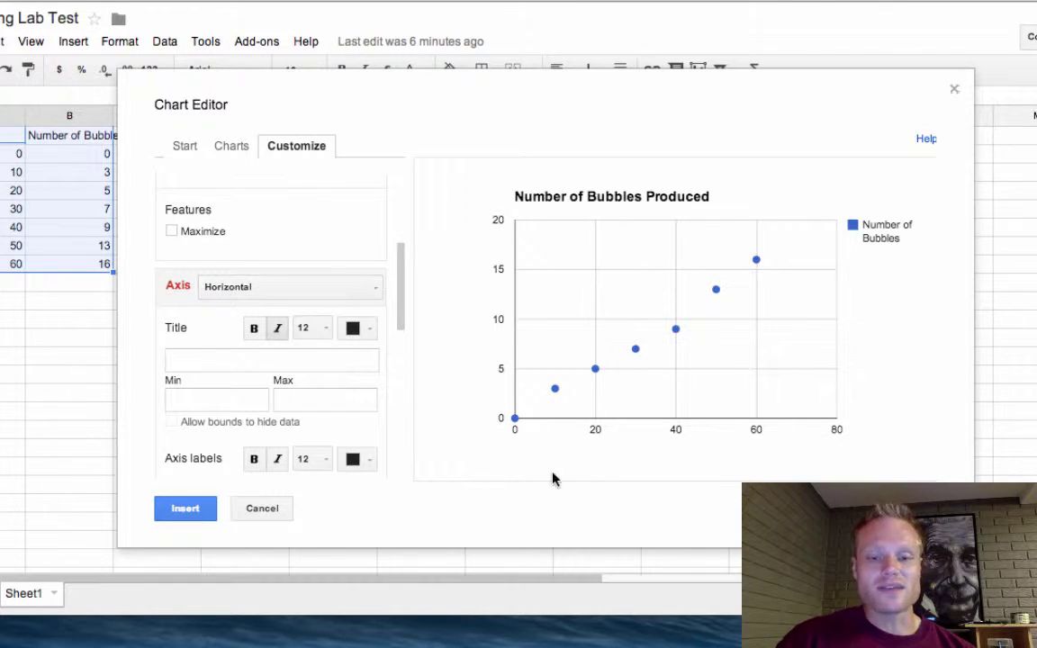
pyautogui.click(171, 360)
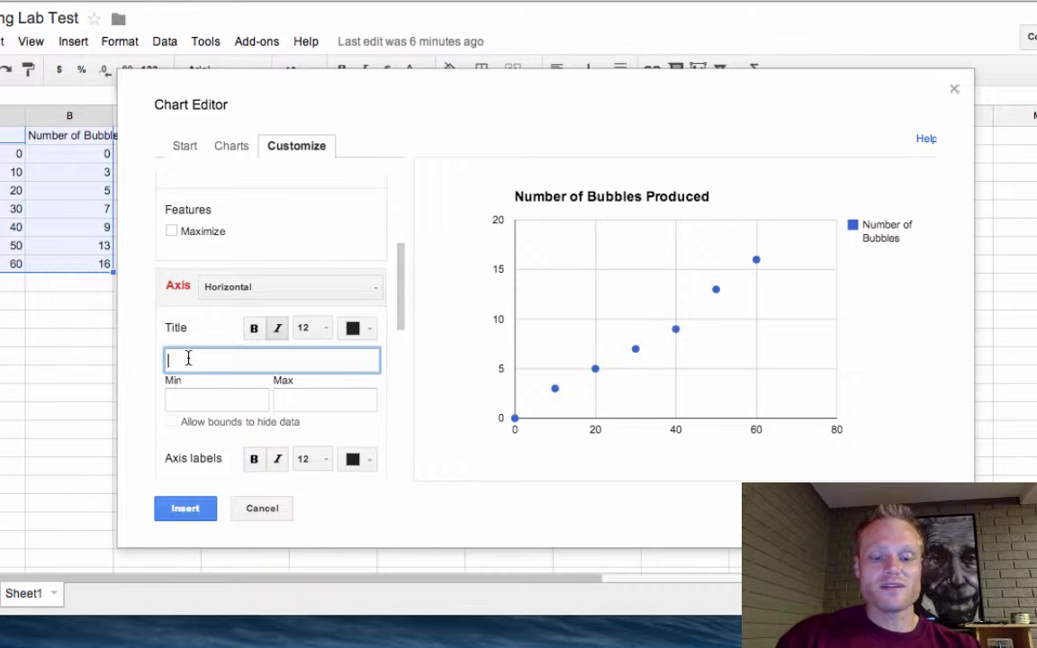
pyautogui.write('Time (se')
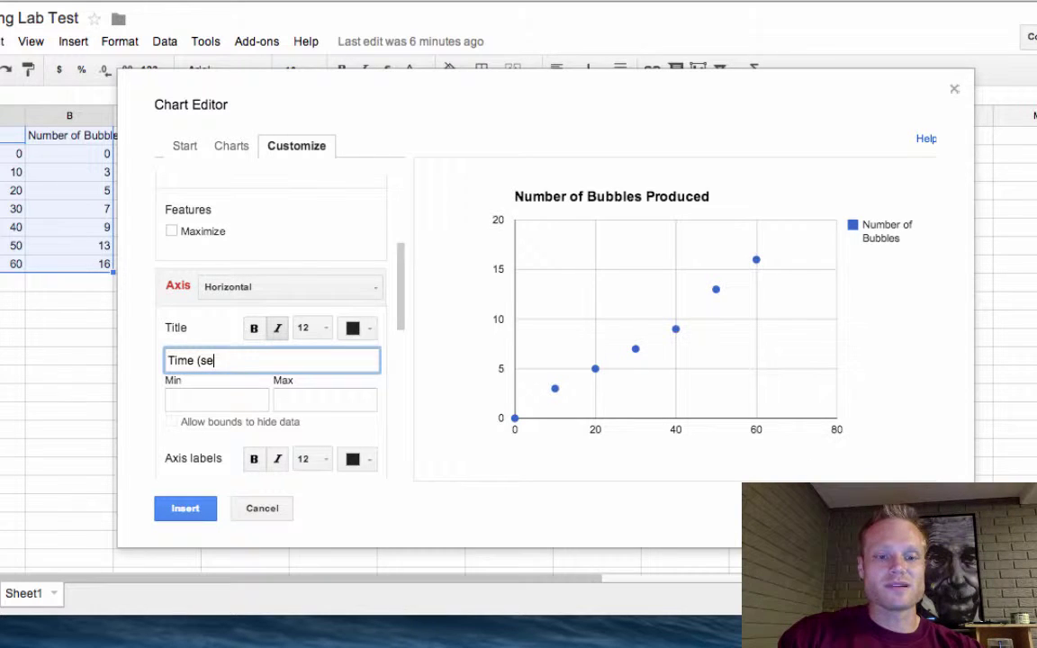
pyautogui.write('conds)')
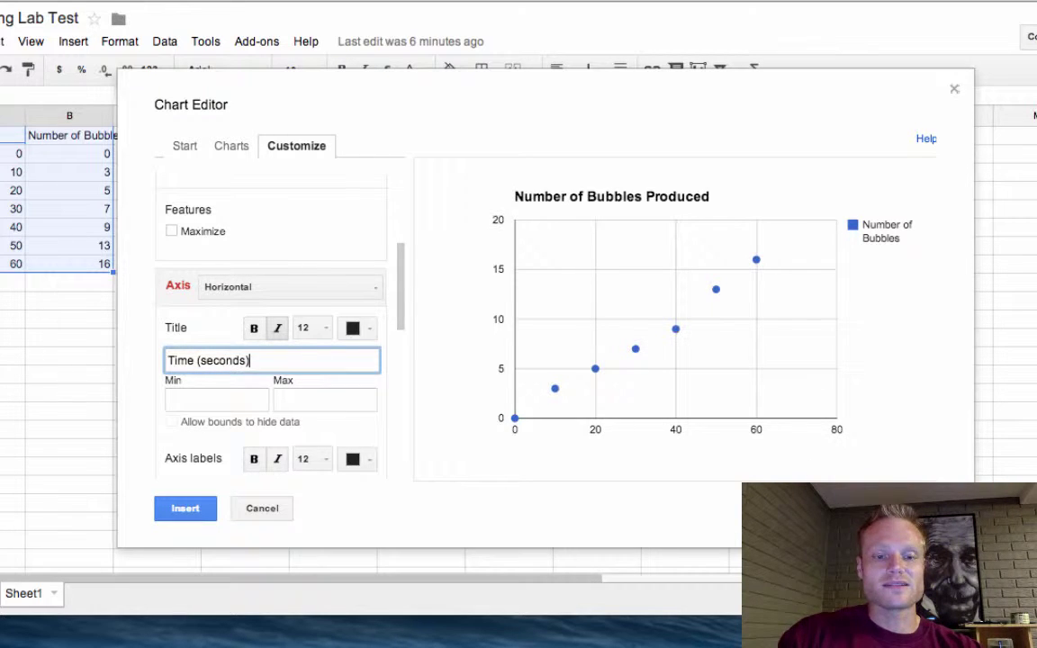
# Step: Title the chart's left vertical axis "Number of Bubbles"
pyautogui.click(268, 293)
pyautogui.click(264, 339)
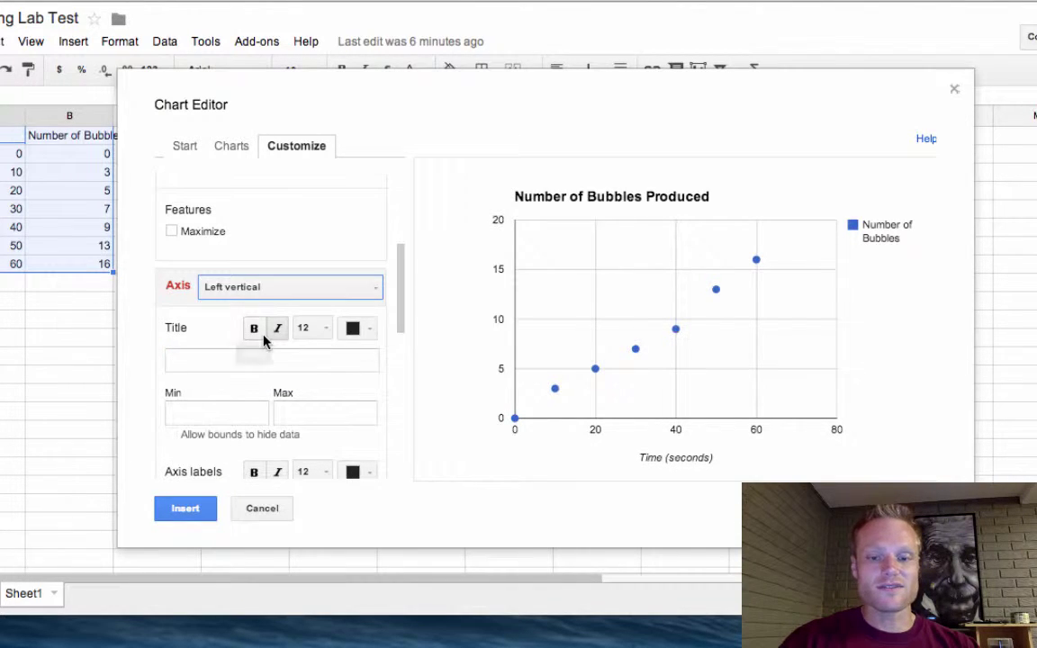
pyautogui.click(206, 359)
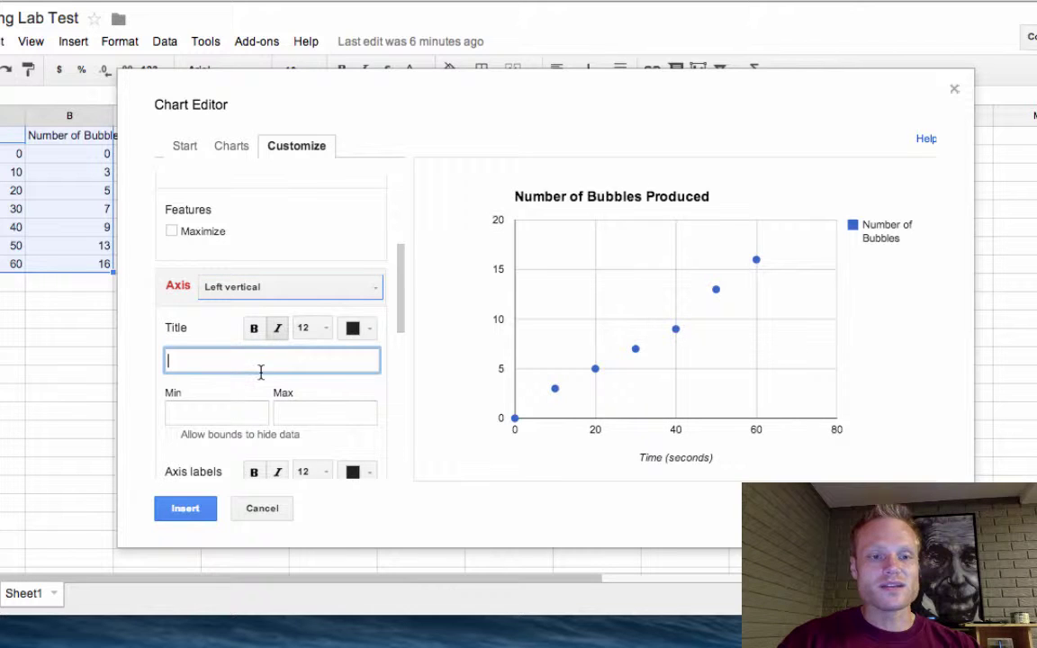
pyautogui.write('Number o')
pyautogui.write('f P')
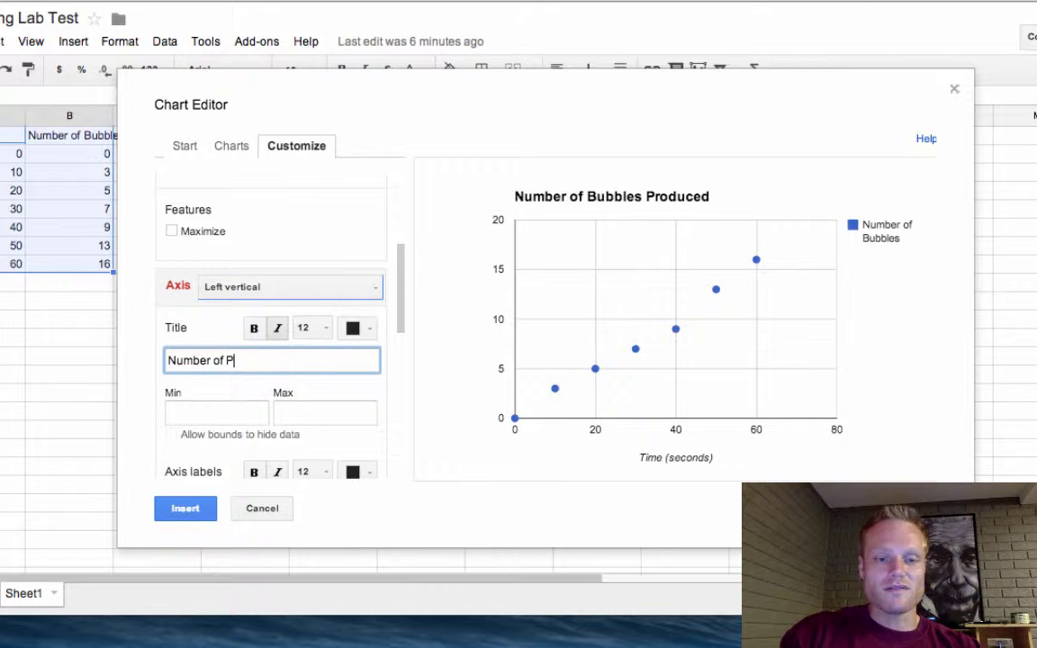
pyautogui.press('BackSpace')
pyautogui.write('Bubbles')
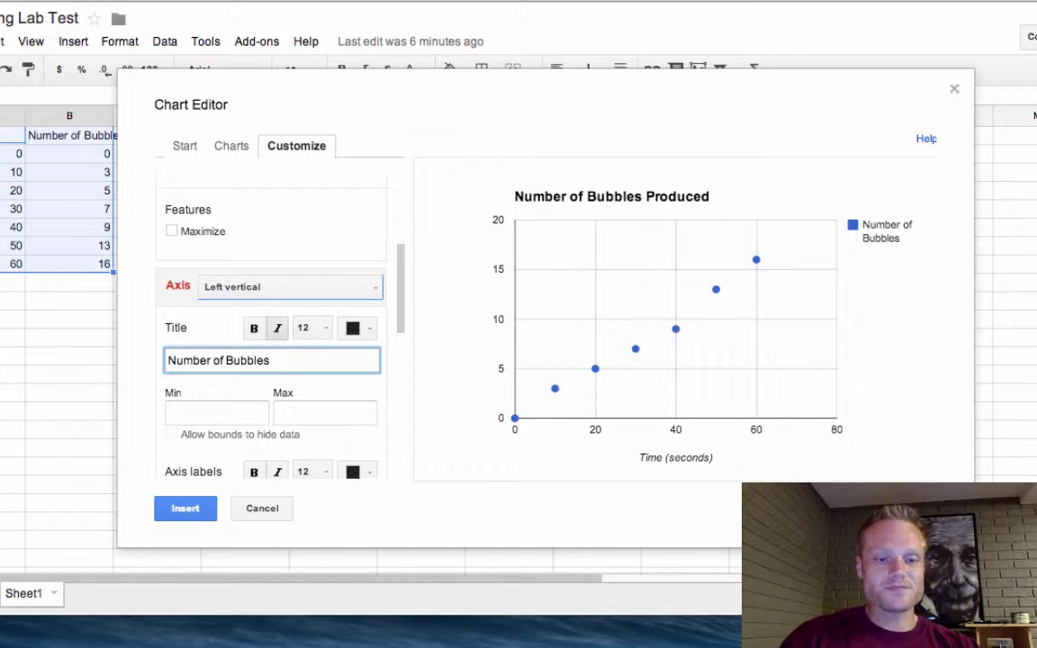
pyautogui.click(324, 416)
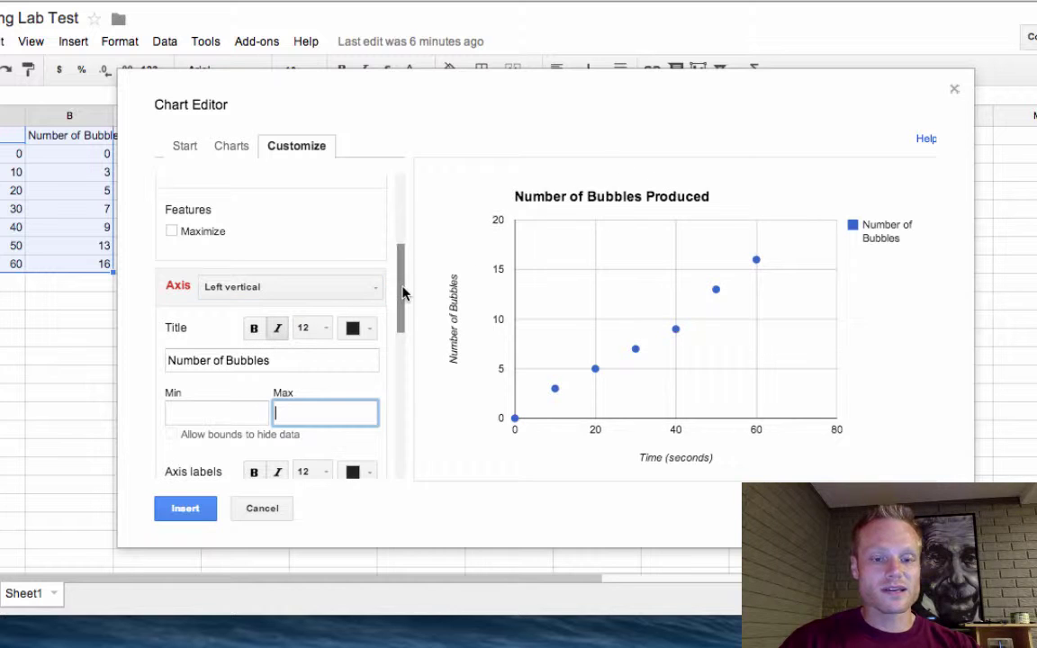
# Step: Add a linear trendline to the Number of Bubbles series
pyautogui.scroll(-5, 405, 297)
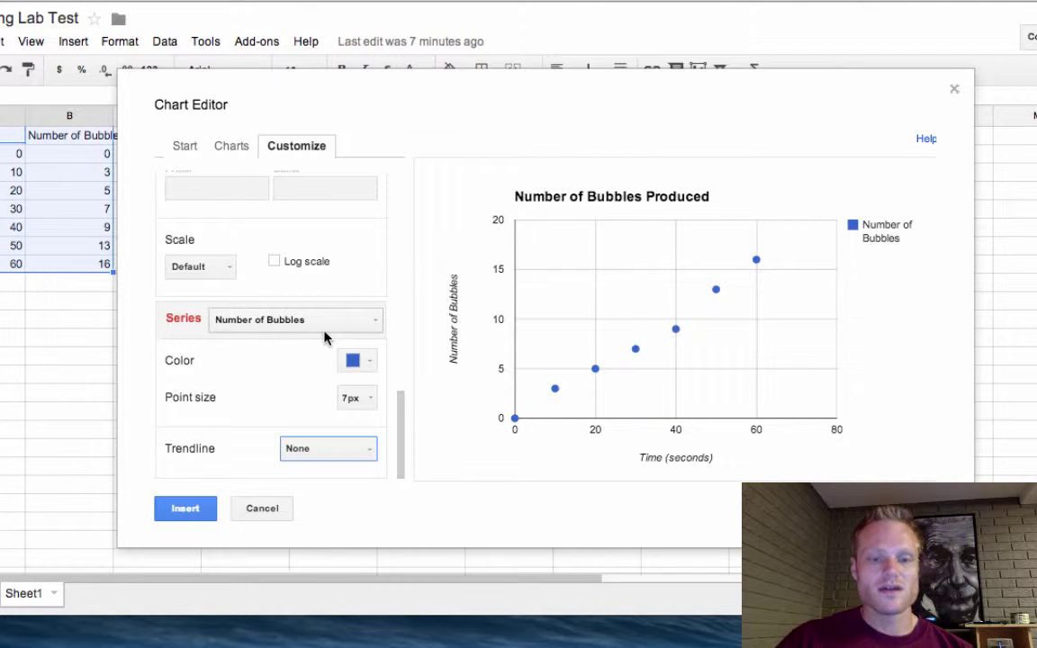
pyautogui.moveTo(523, 420)
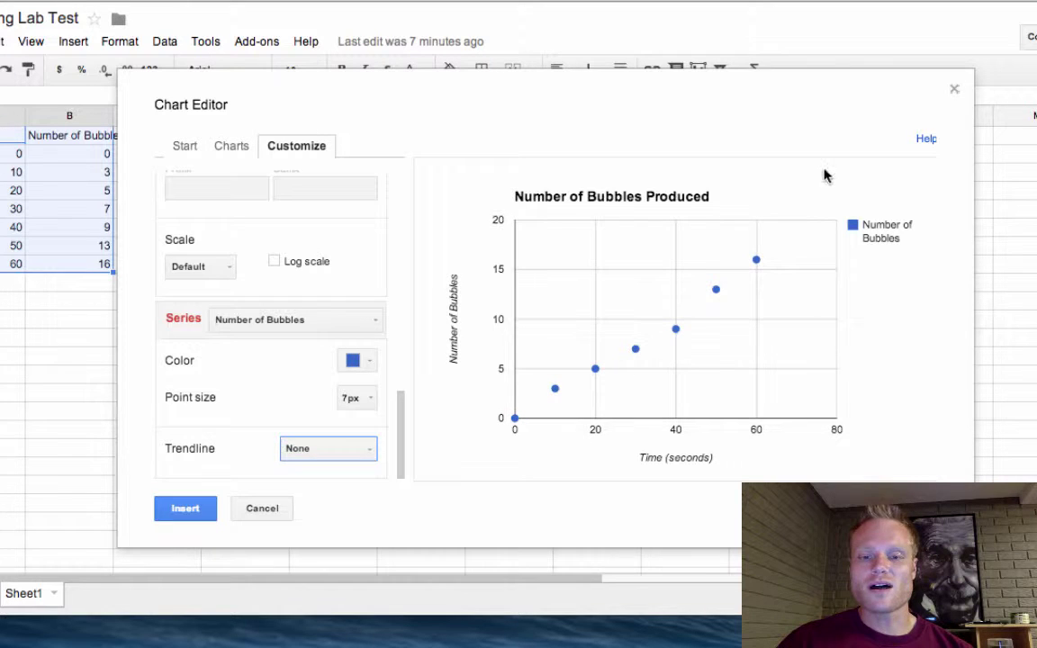
pyautogui.moveTo(691, 326)
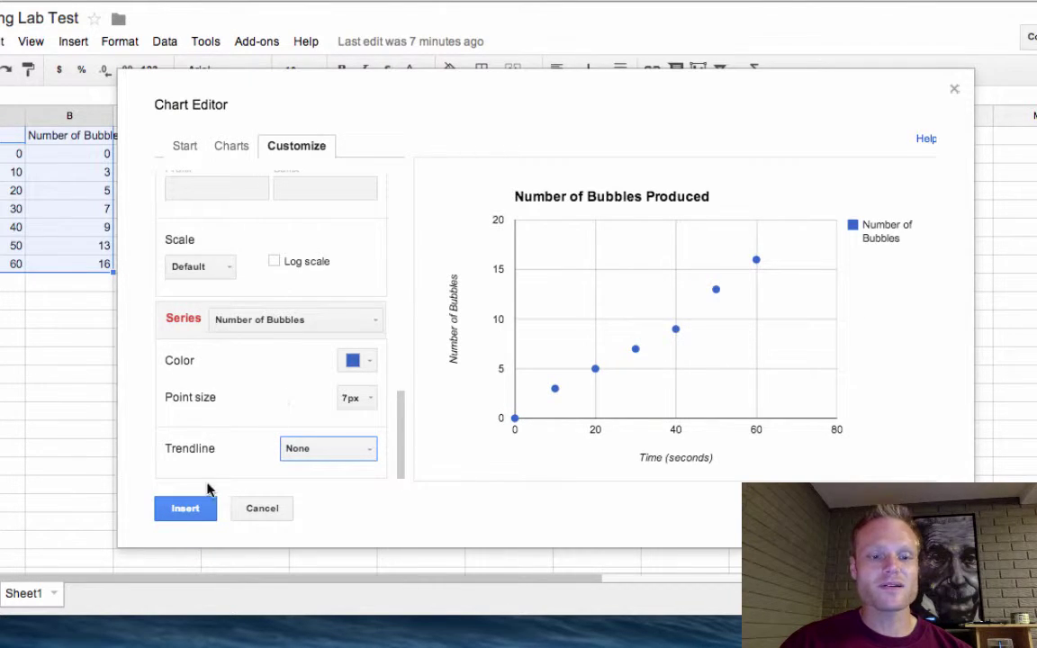
pyautogui.click(371, 450)
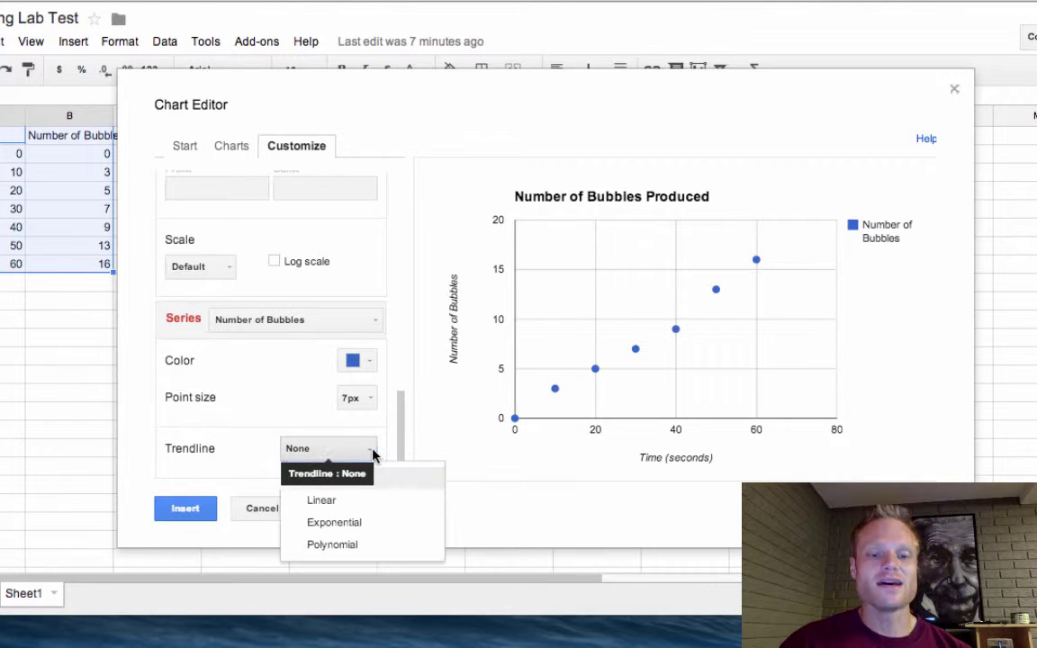
pyautogui.click(350, 500)
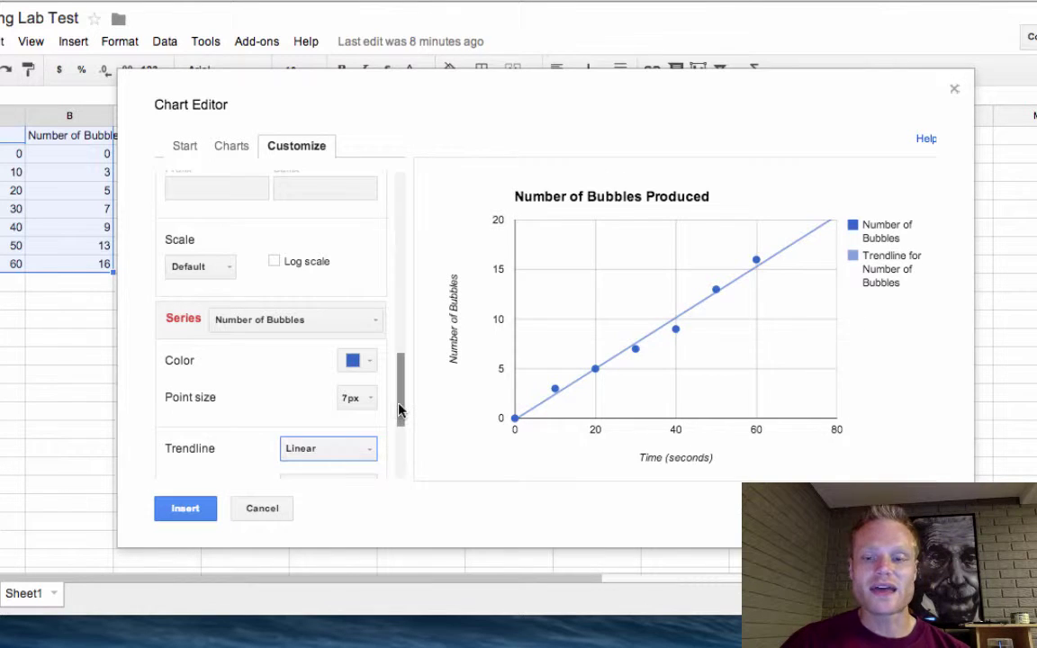
# Step: Check the trendline's equation on the chart preview and set the trendline label to None
pyautogui.moveTo(405, 409); pyautogui.dragTo(403, 455)
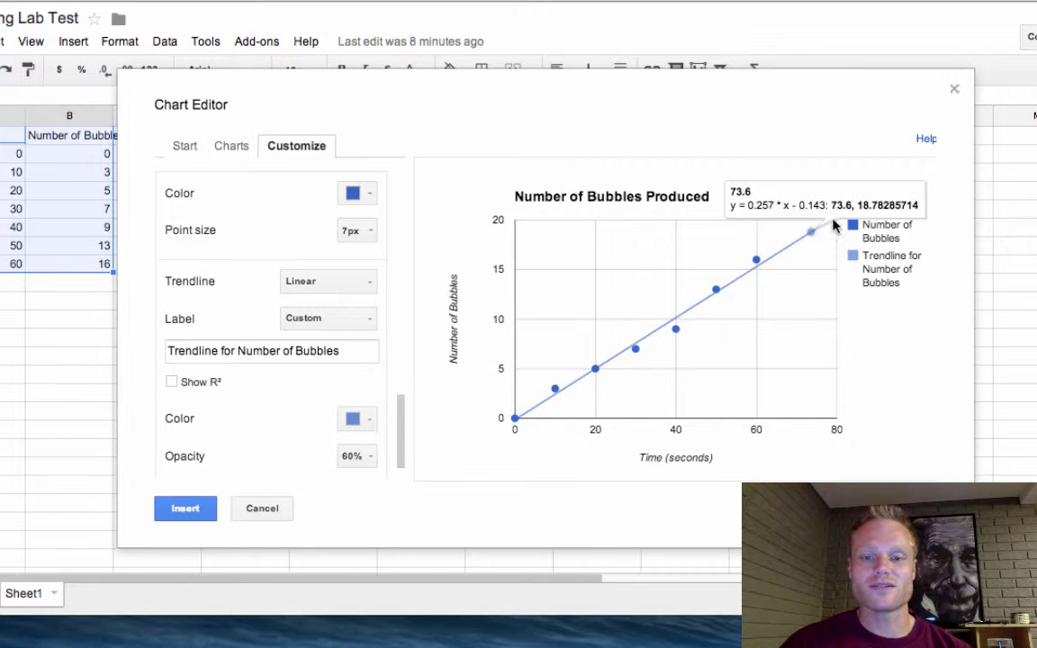
pyautogui.moveTo(805, 241)
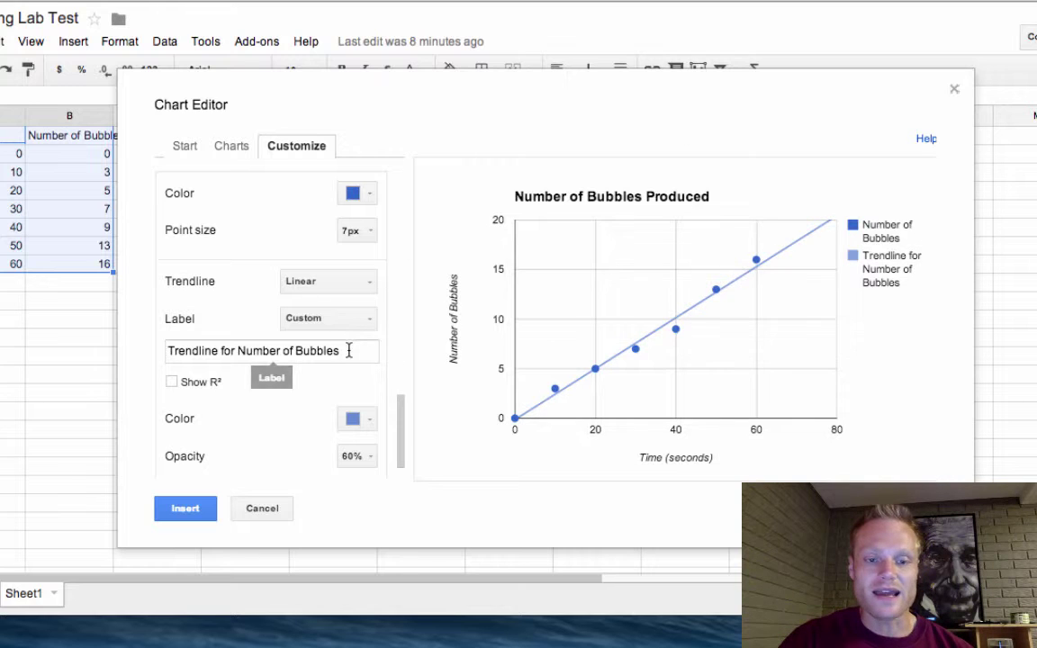
pyautogui.click(363, 321)
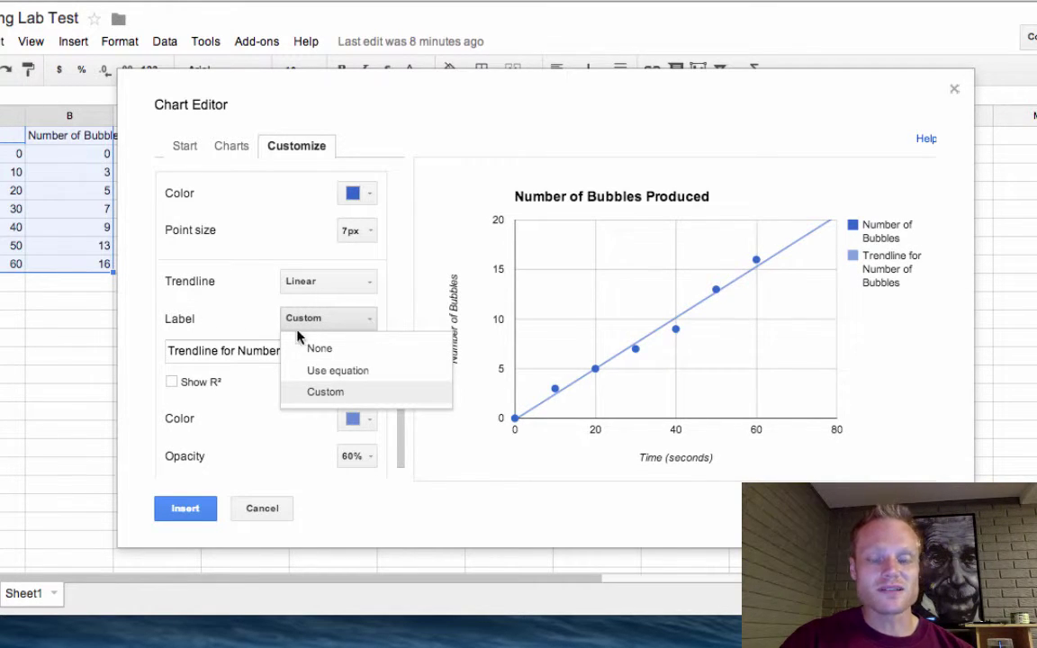
pyautogui.click(321, 351)
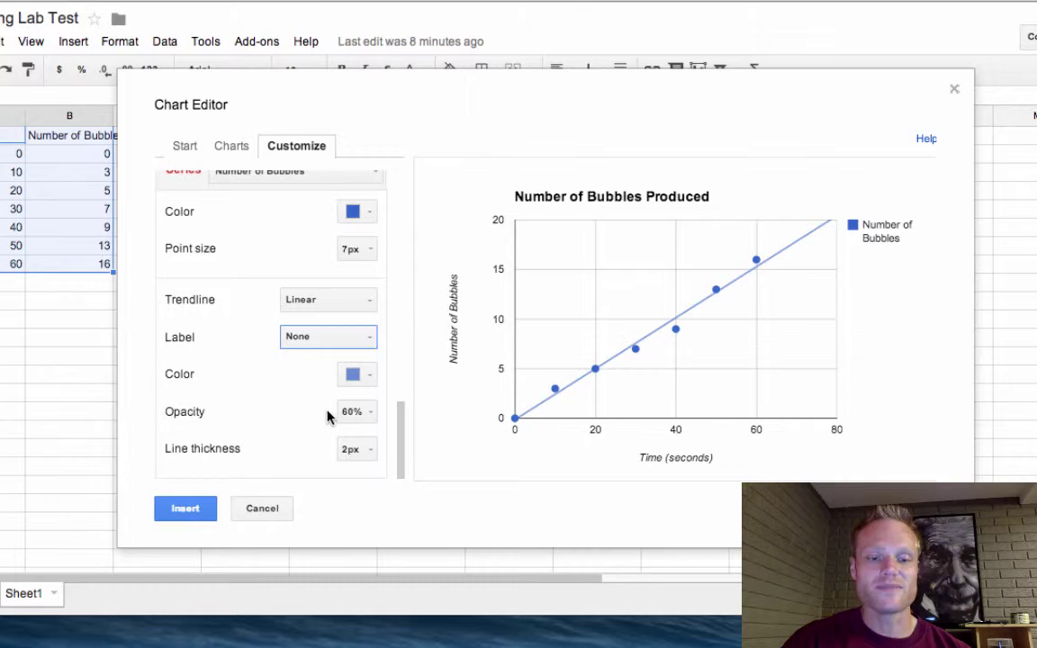
# Step: Insert the finished chart into the sheet and move it off the data, over columns E to K
pyautogui.click(187, 509)
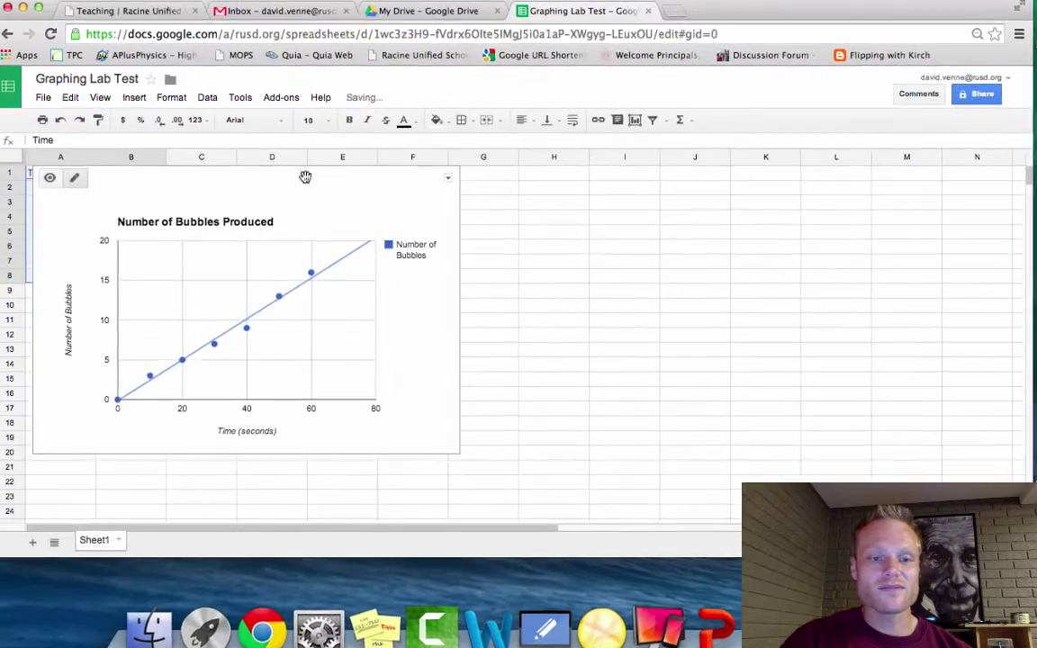
pyautogui.moveTo(281, 135); pyautogui.dragTo(684, 148)
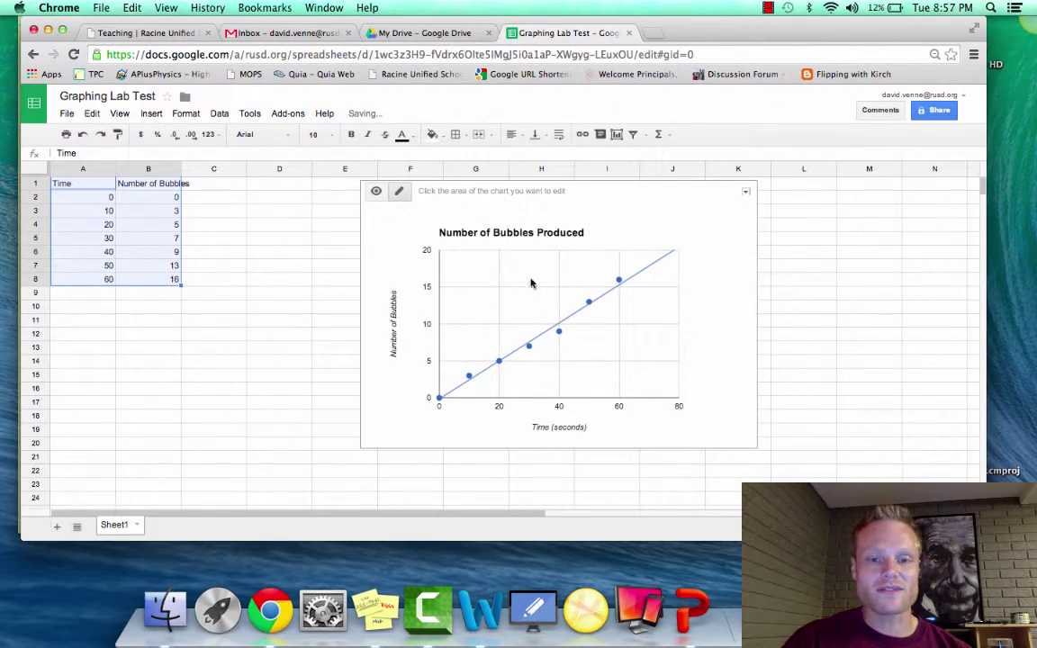